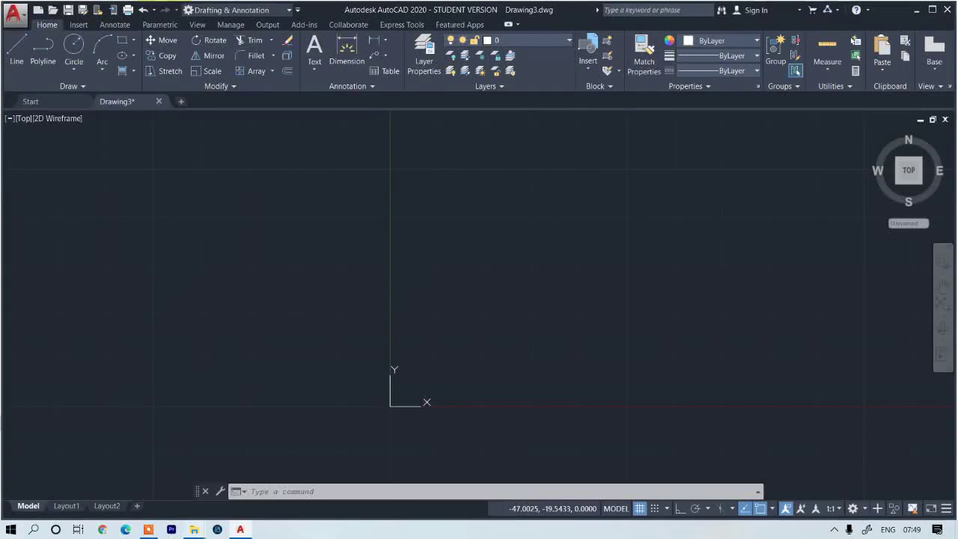
# Step: Insert AutoCAD_2D_Exercises_22.jpg left of the origin at scale 1 with rotation 0
pyautogui.moveTo(194, 529)
pyautogui.click(124, 467)
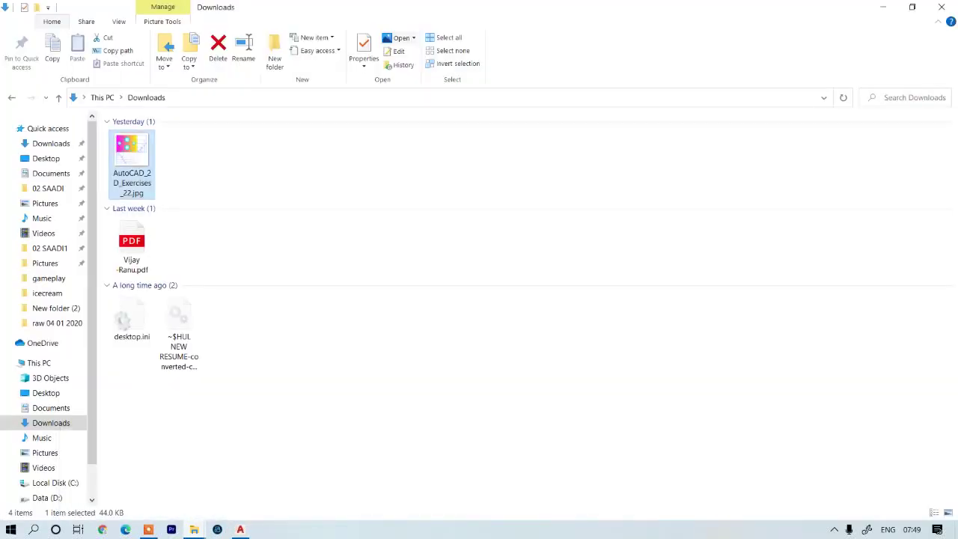
pyautogui.moveTo(131, 161); pyautogui.dragTo(239, 527)
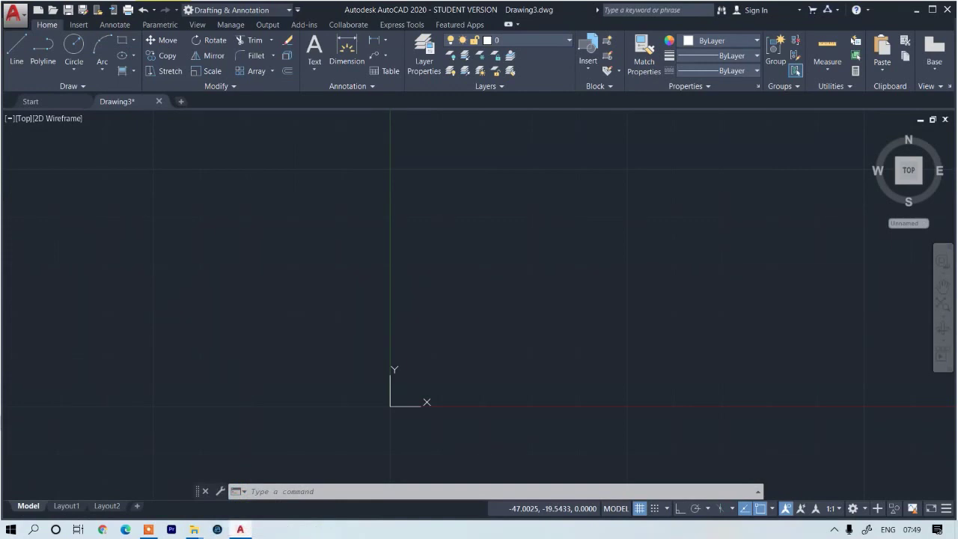
pyautogui.click(43, 405)
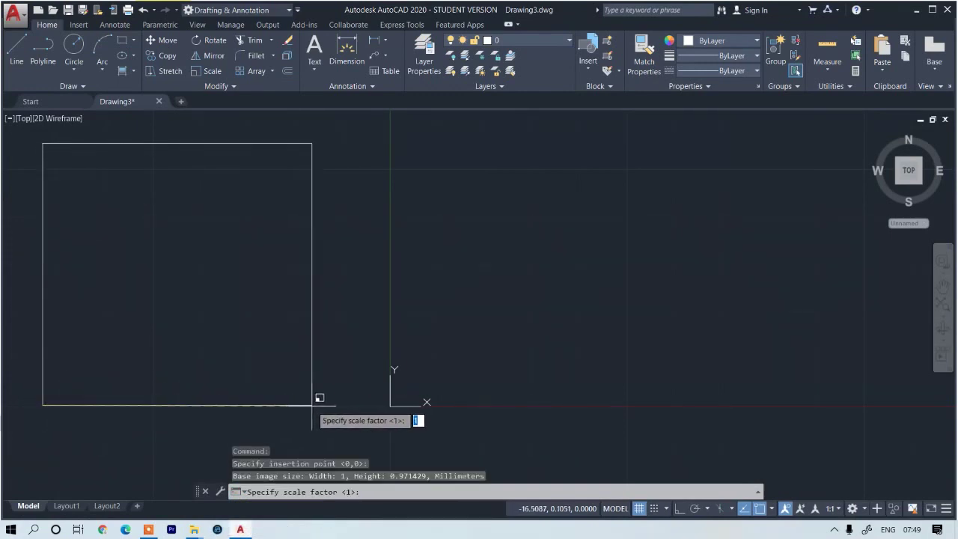
pyautogui.click(313, 405)
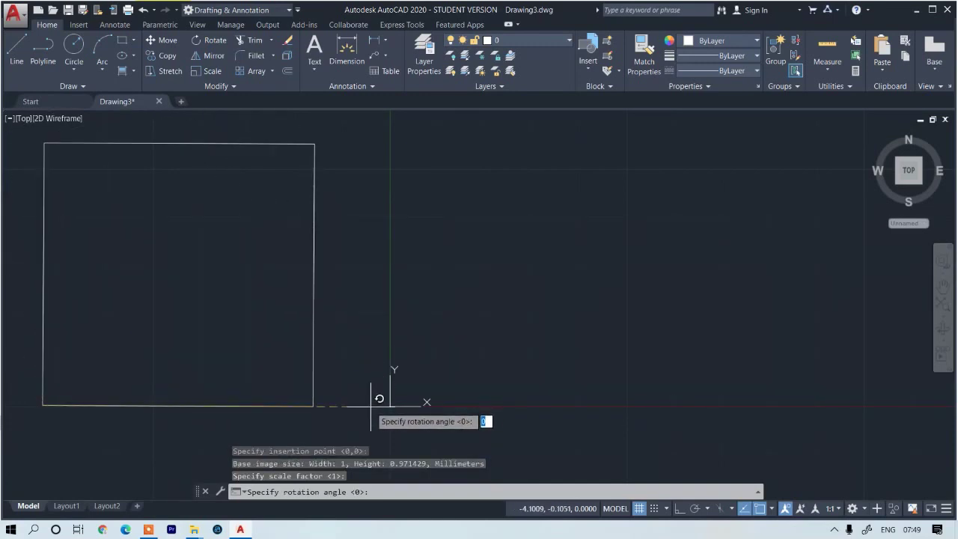
pyautogui.click(370, 405)
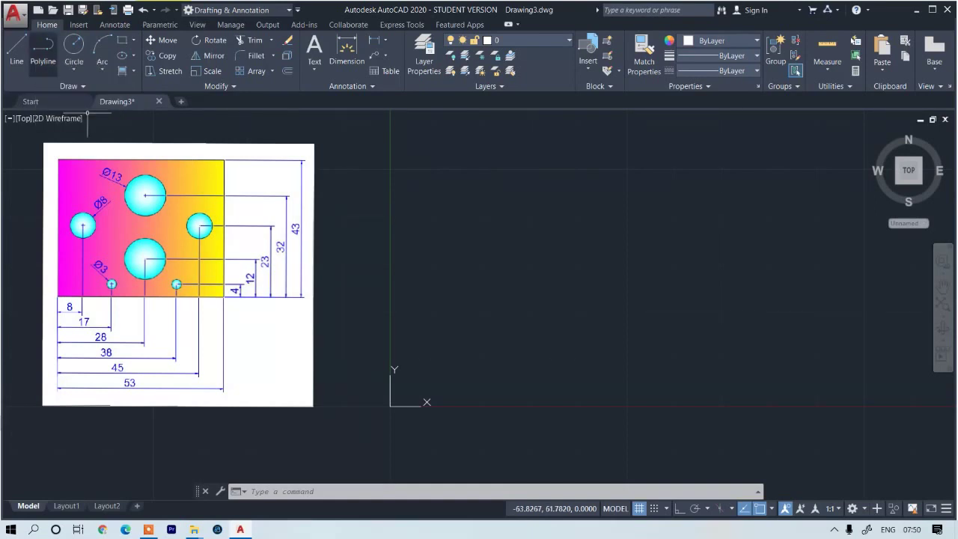
# Step: Draw a closed polyline rectangle through corners 0,0, 53,0, 53,43 and 0,43
pyautogui.click(43, 51)
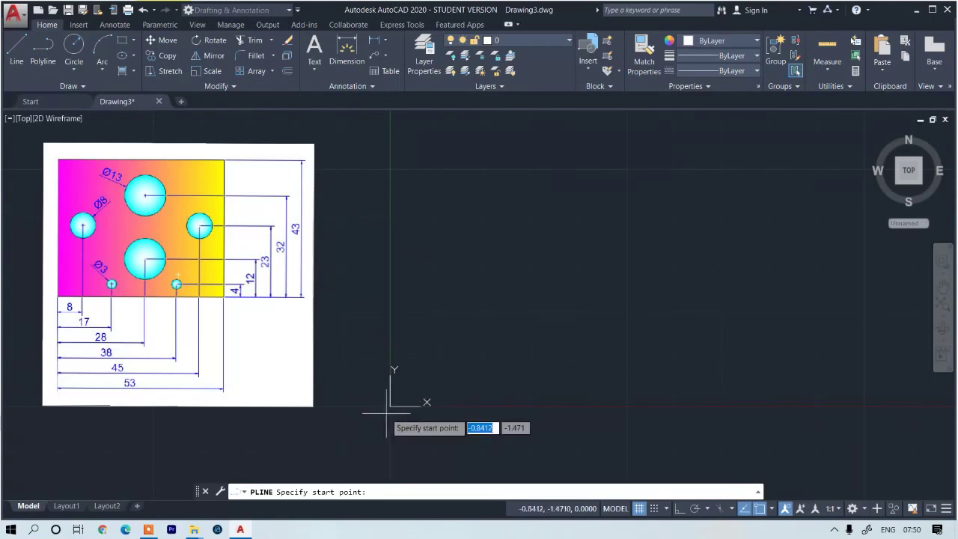
pyautogui.write('0,0')
pyautogui.press('Return')
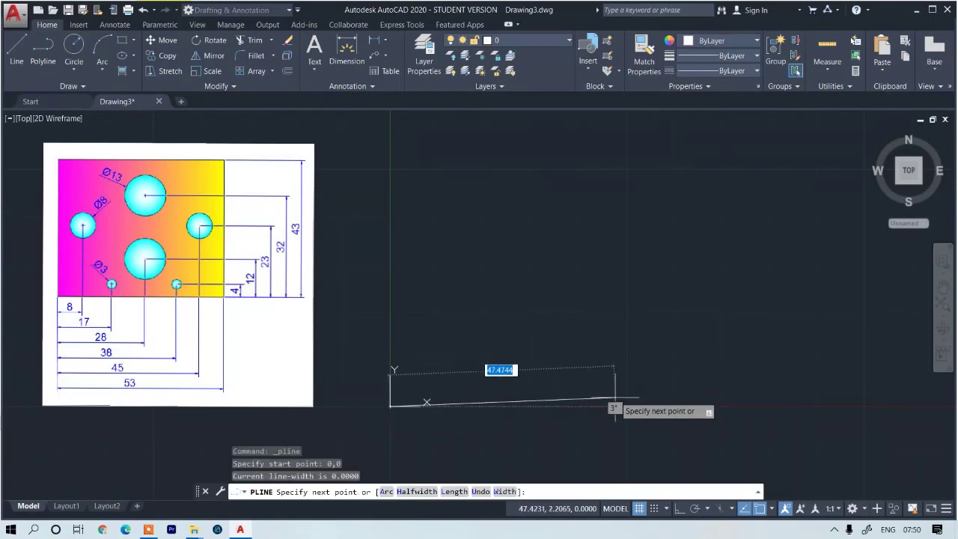
pyautogui.write('#')
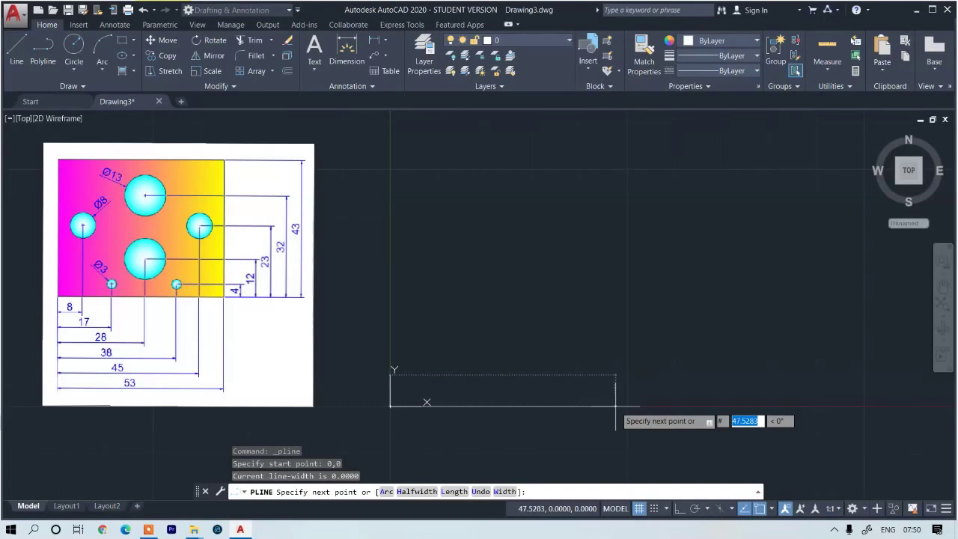
pyautogui.write('53')
pyautogui.press('Tab')
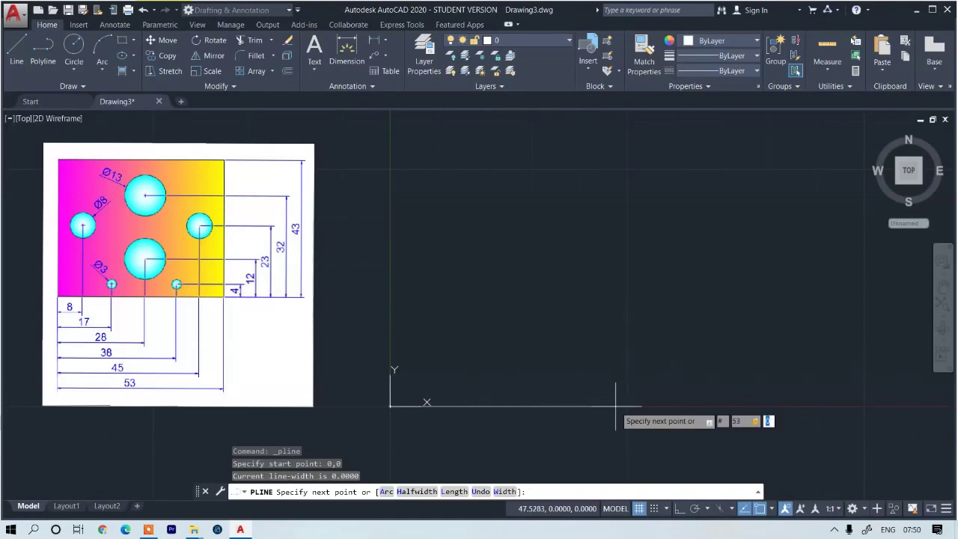
pyautogui.press('Return')
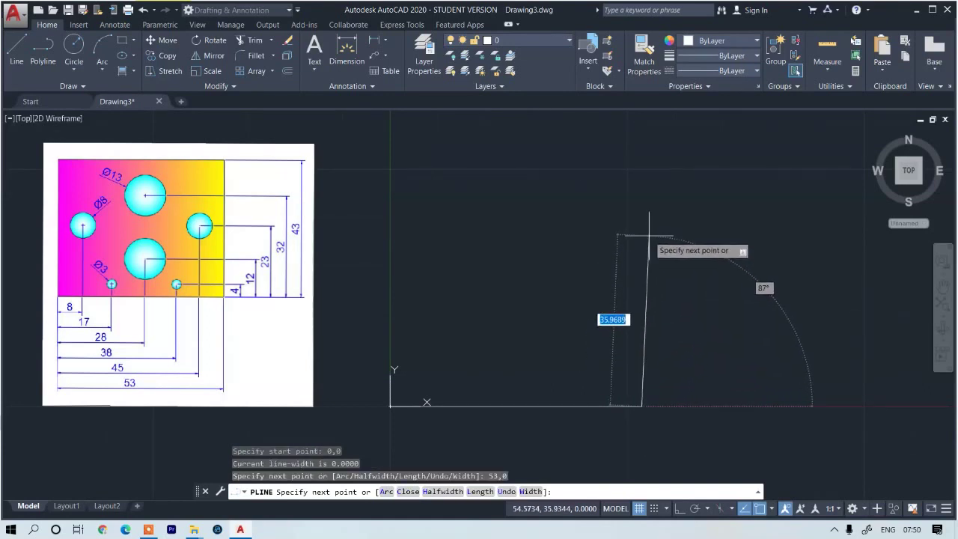
pyautogui.write('#')
pyautogui.write('53')
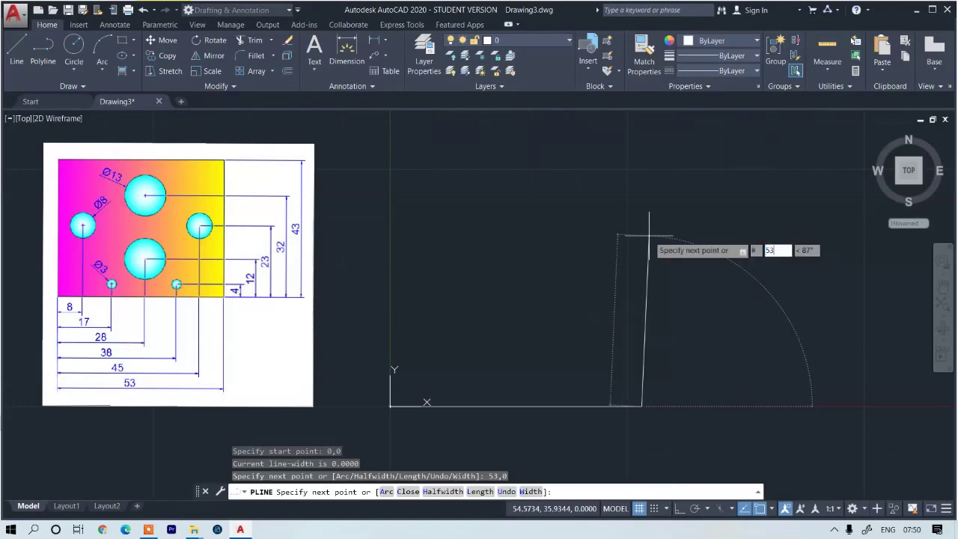
pyautogui.write(',43')
pyautogui.press('Return')
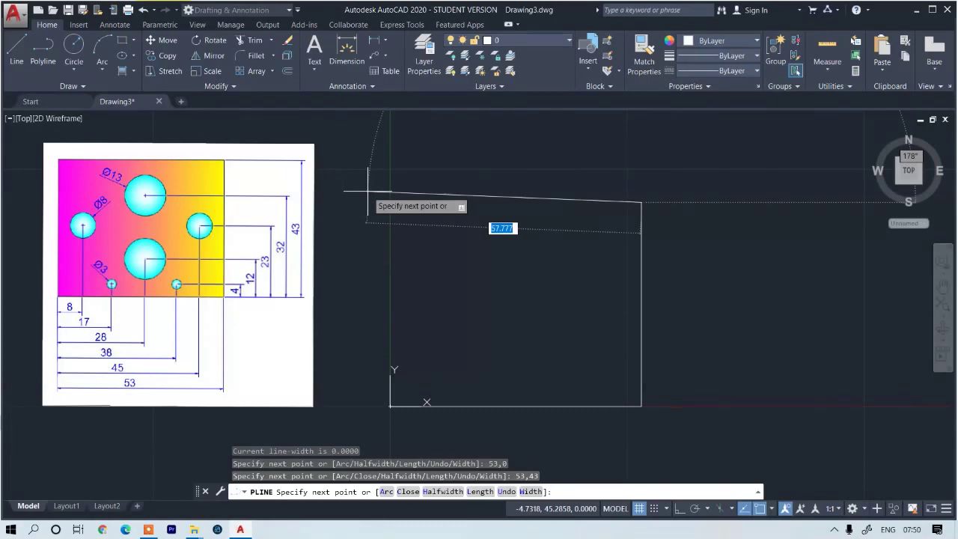
pyautogui.write('#0,43')
pyautogui.press('Return')
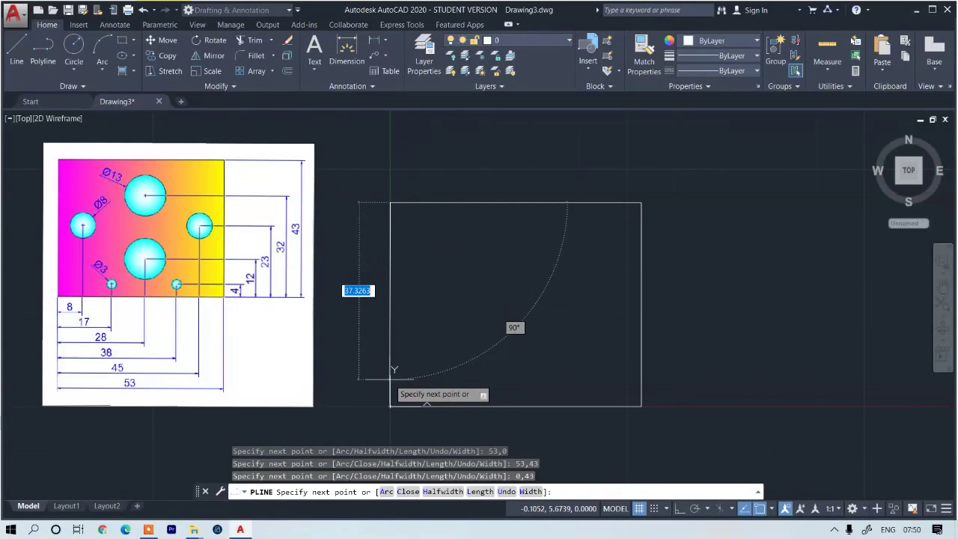
pyautogui.write('#0,0')
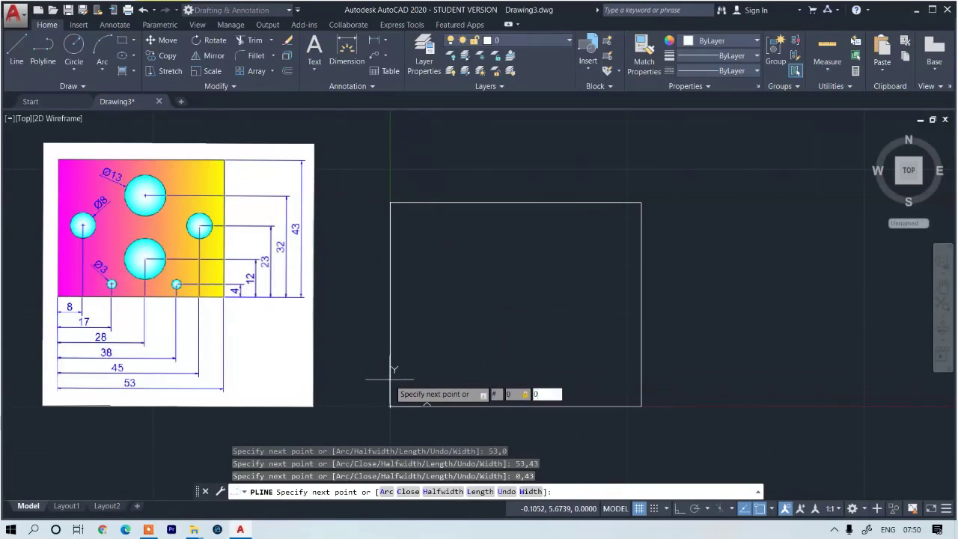
pyautogui.press('Return')
pyautogui.press('Return')
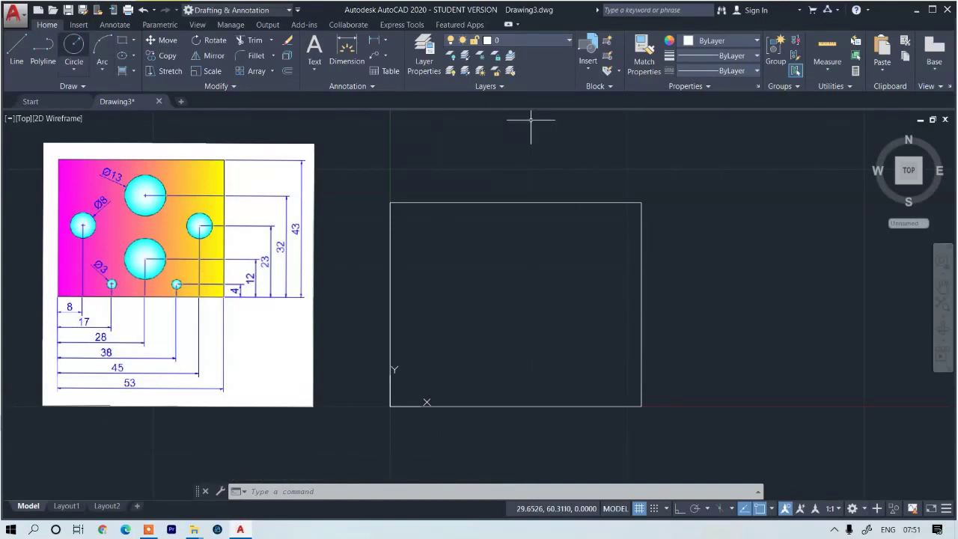
pyautogui.write('c')
pyautogui.press('Return')
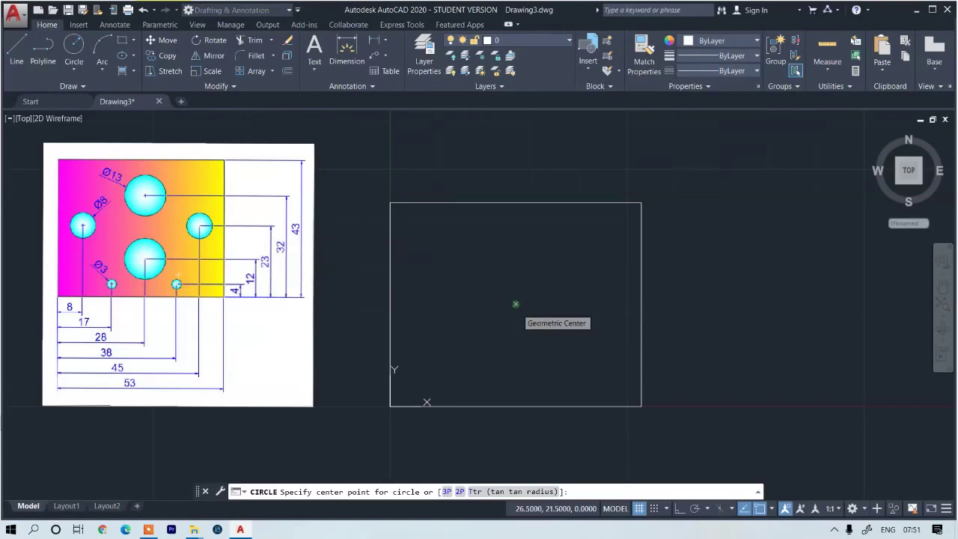
pyautogui.hotkey('ctrl', '3')
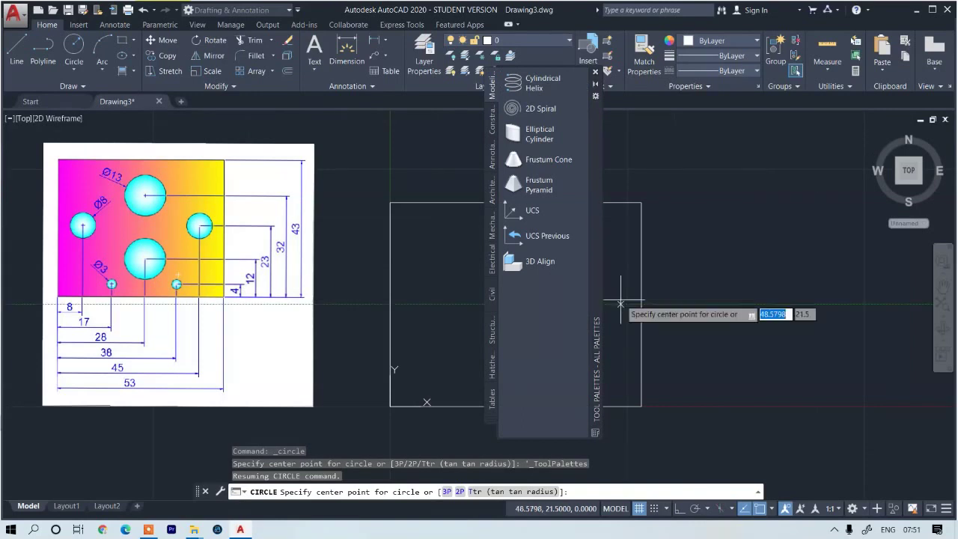
pyautogui.press('Escape')
pyautogui.press('Escape')
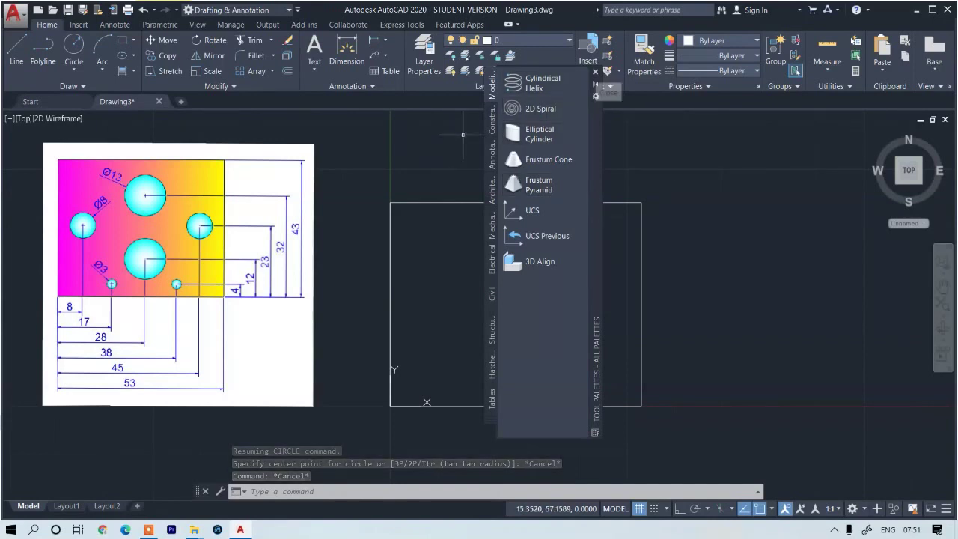
pyautogui.hotkey('ctrl', '3')
pyautogui.click(500, 298)
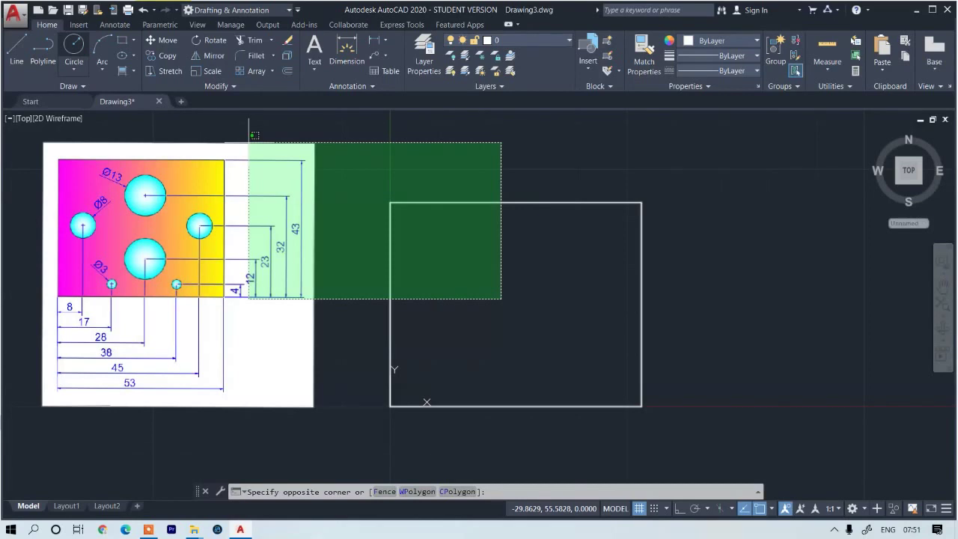
pyautogui.click(74, 46)
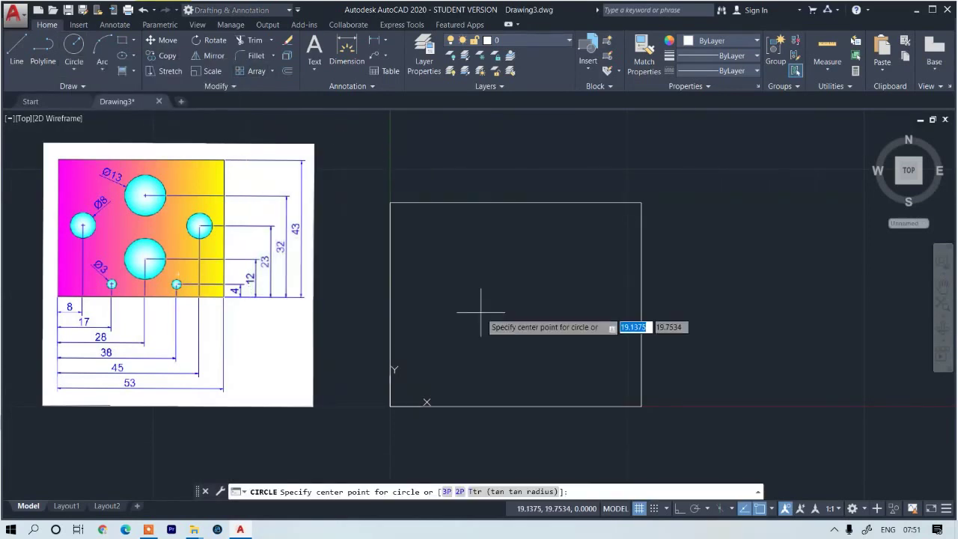
# Step: Draw a circle of diameter 8 centred at 8,23
pyautogui.write('# ')
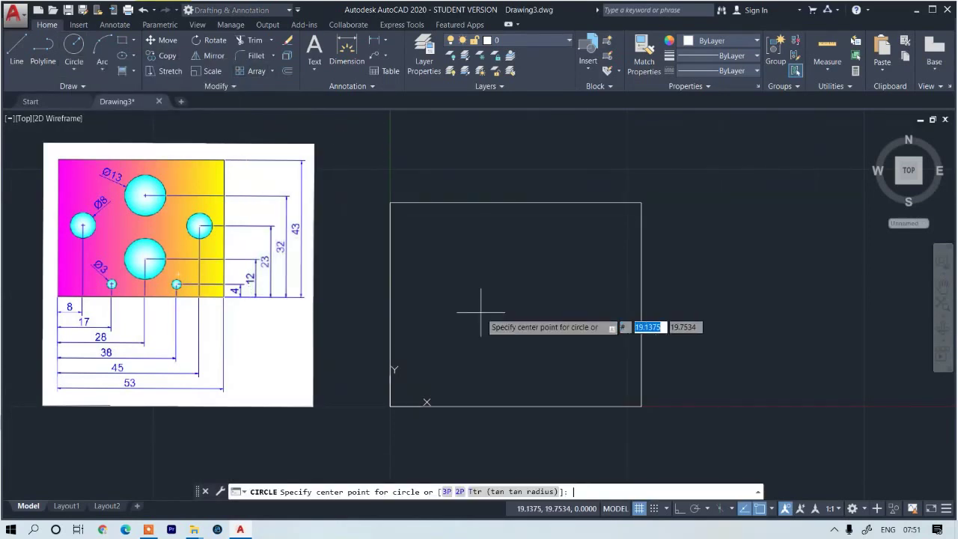
pyautogui.write('8')
pyautogui.press('Tab')
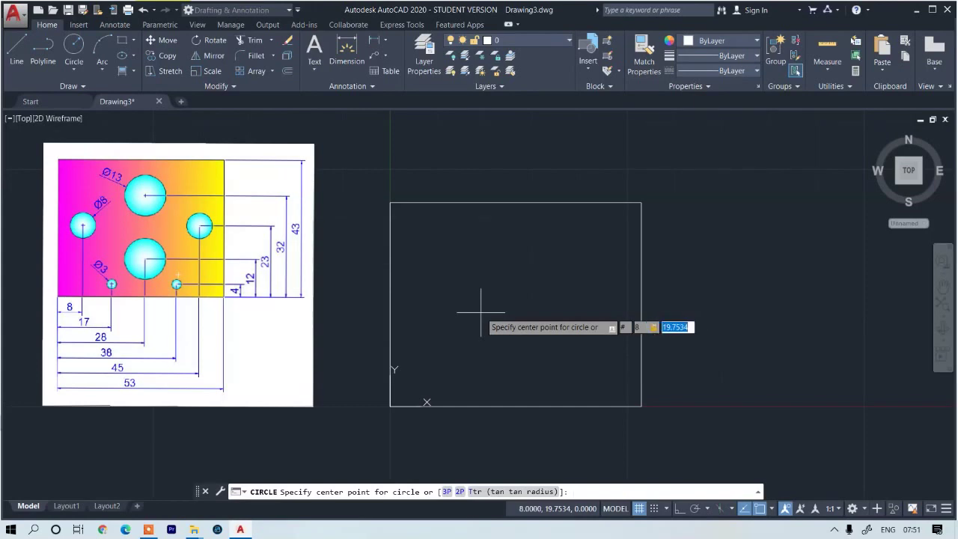
pyautogui.write('23')
pyautogui.press('Return')
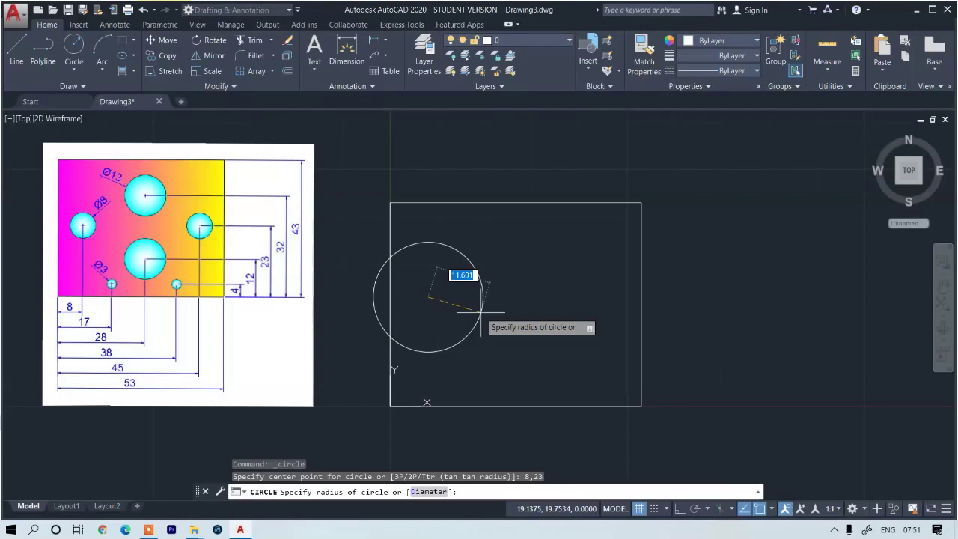
pyautogui.write('d')
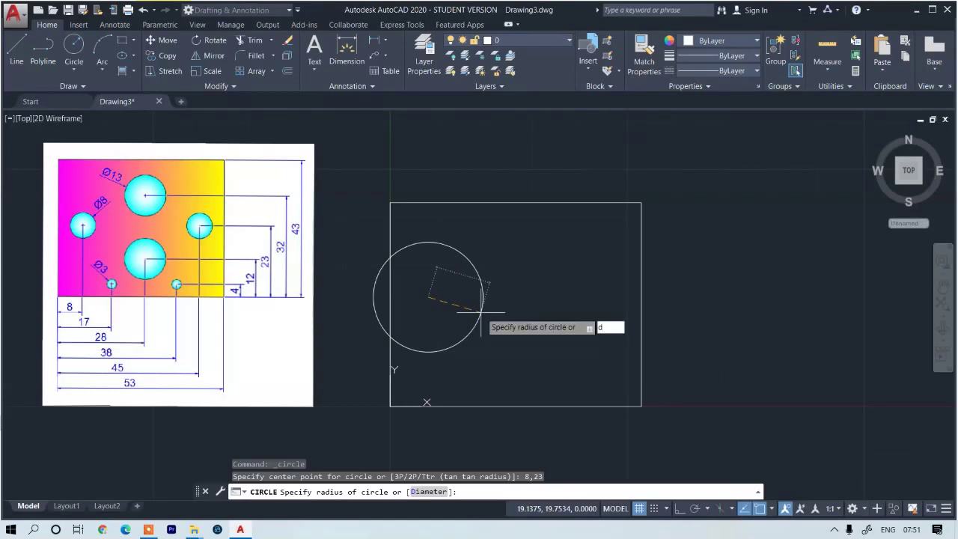
pyautogui.press('Return')
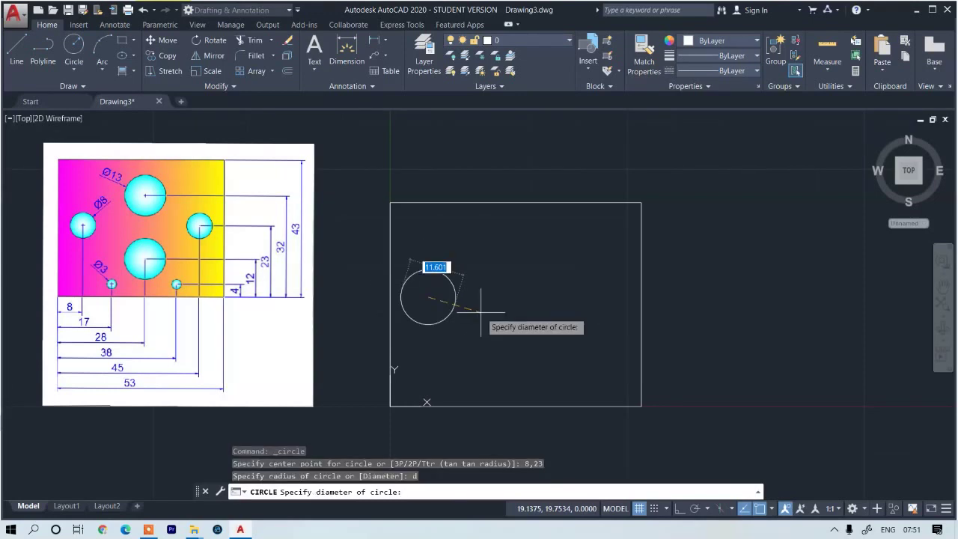
pyautogui.write('8')
pyautogui.press('Return')
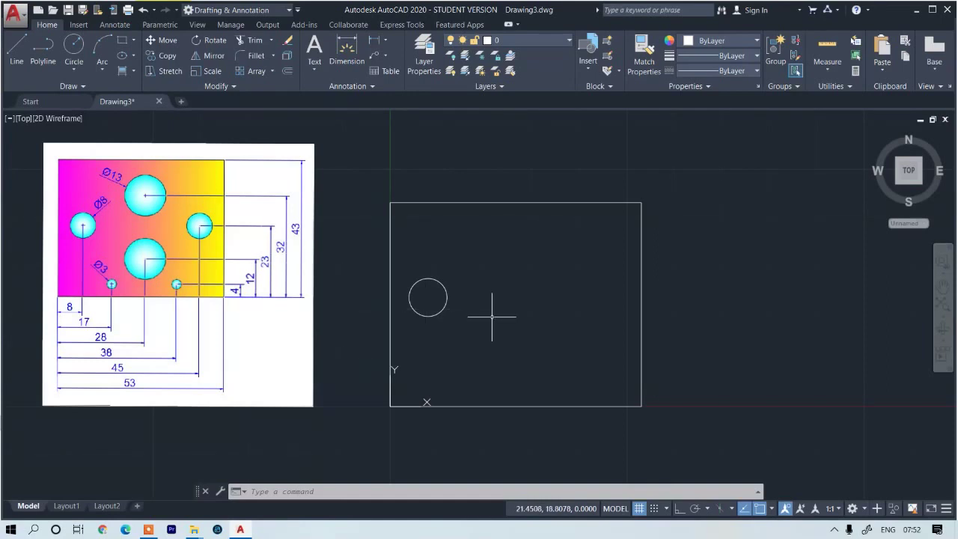
pyautogui.write('c')
pyautogui.press('Return')
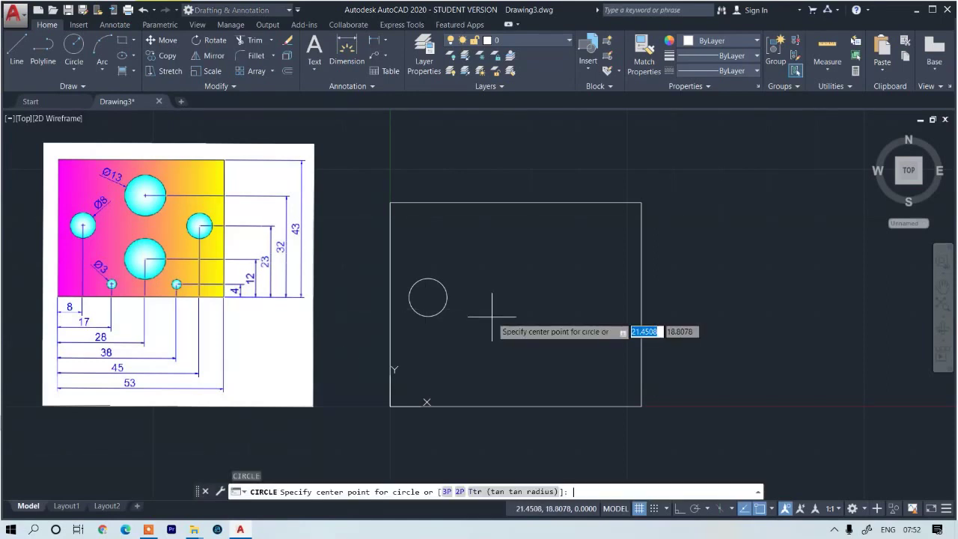
# Step: Add a second diameter-8 circle centred at 45,23, level with the first
pyautogui.write('#')
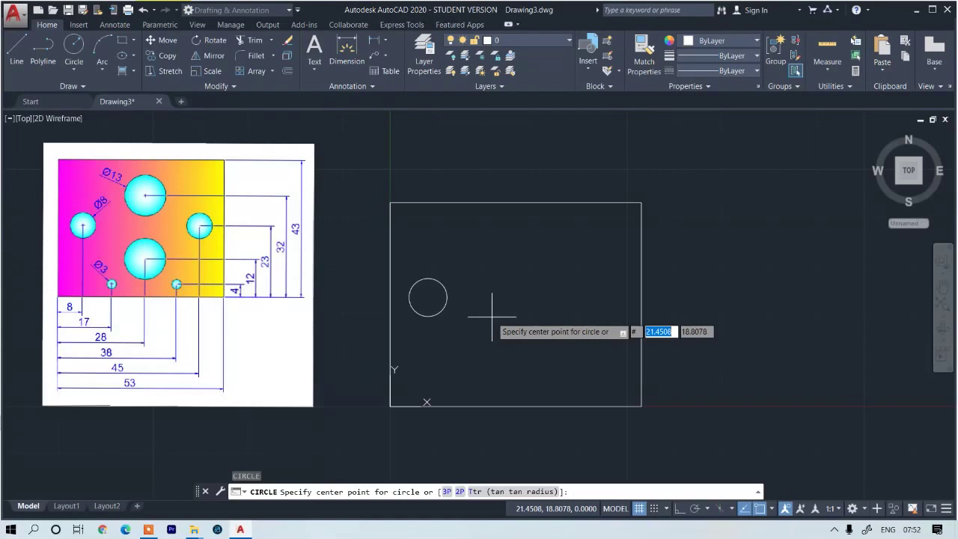
pyautogui.write('45')
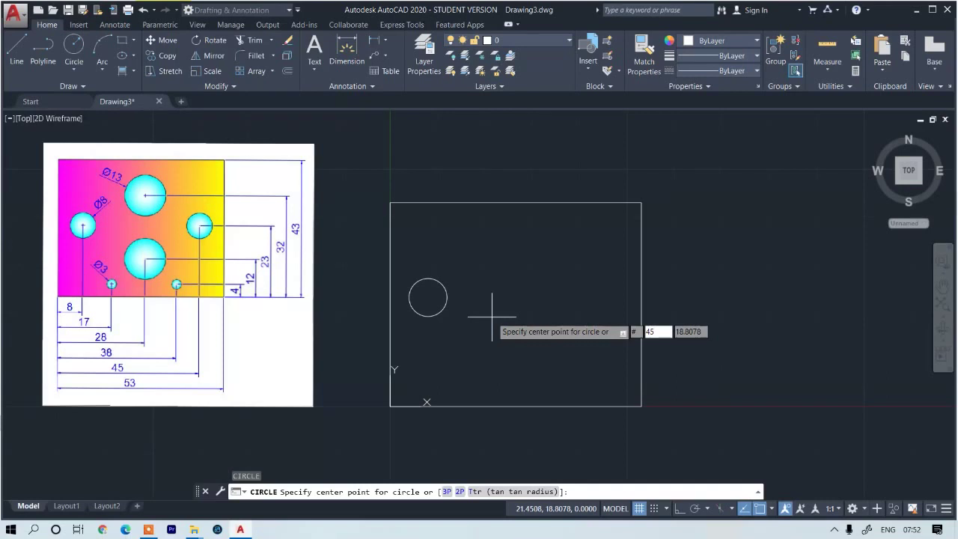
pyautogui.press('Tab')
pyautogui.write('23')
pyautogui.press('Return')
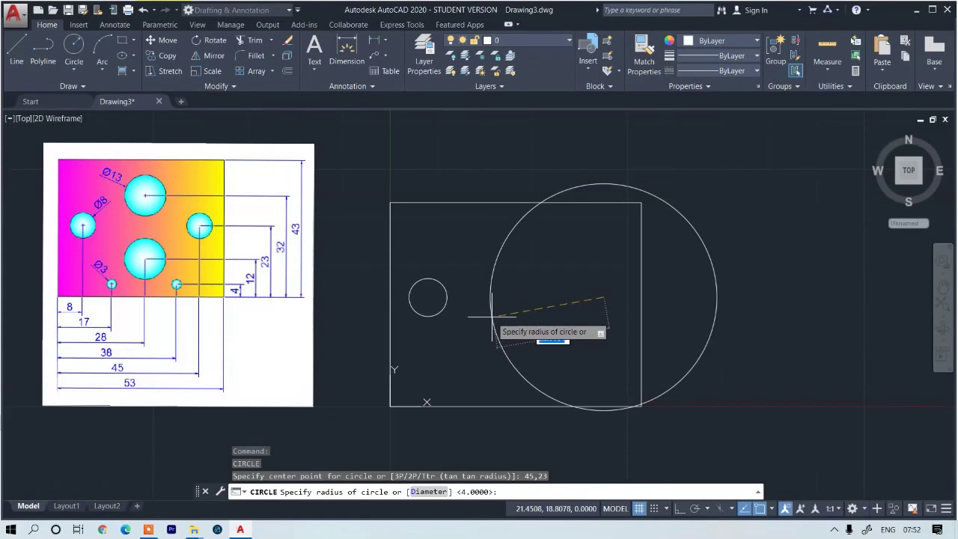
pyautogui.write('d')
pyautogui.press('Return')
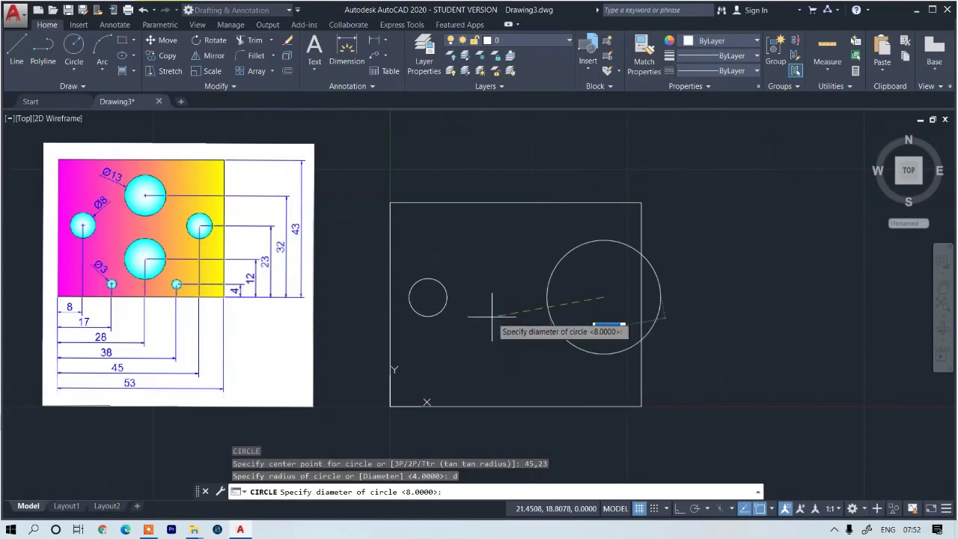
pyautogui.write('8')
pyautogui.press('Return')
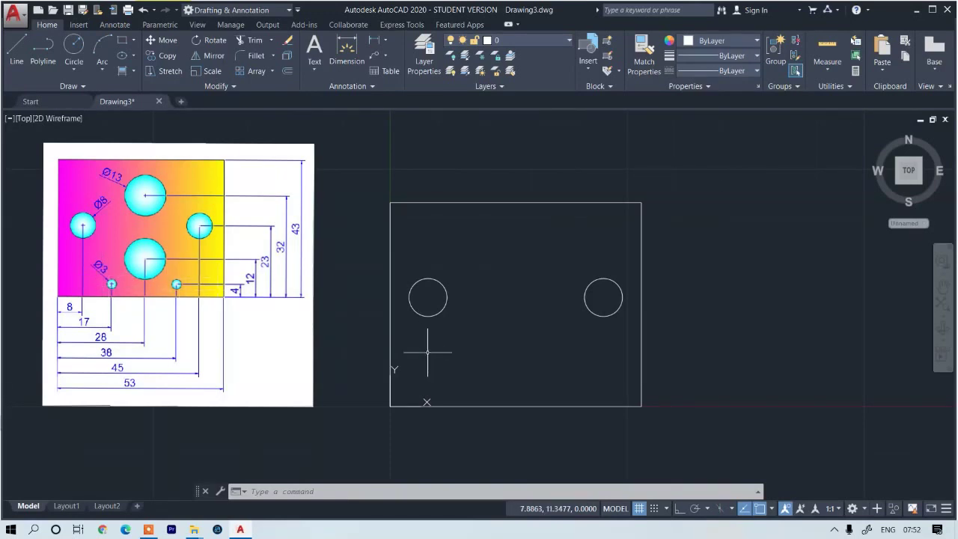
pyautogui.press('space')
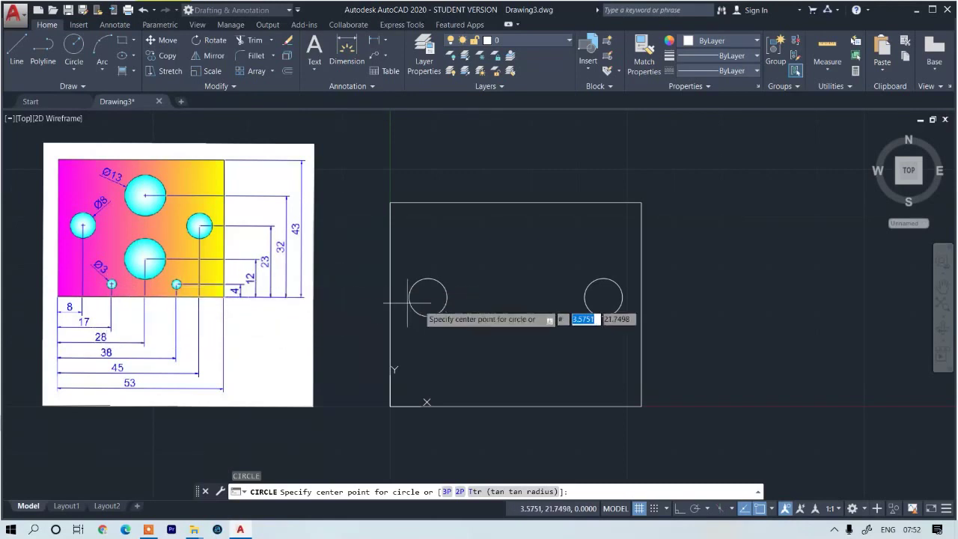
# Step: Draw a diameter-3 circle centred at 17,4
pyautogui.write('17')
pyautogui.press('Tab')
pyautogui.write('4')
pyautogui.press('Return')
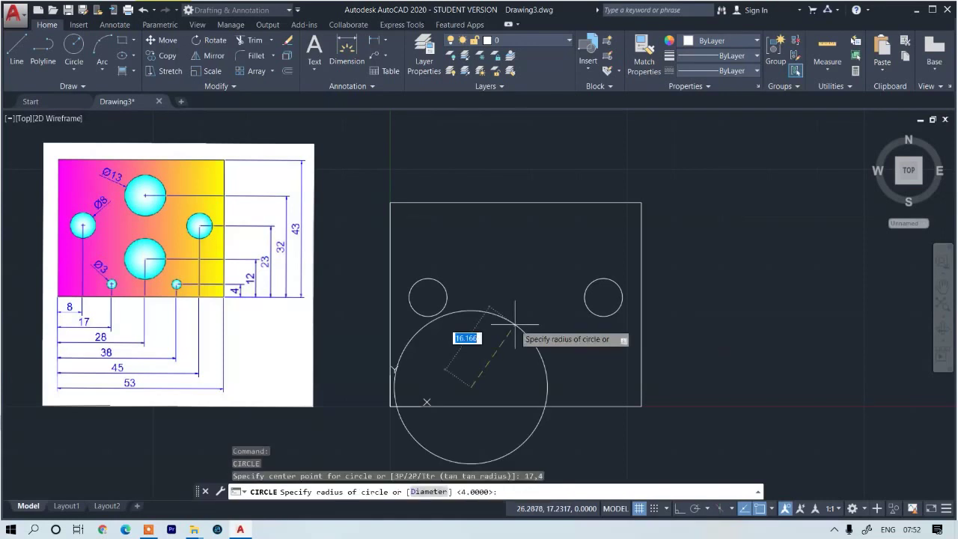
pyautogui.write('d')
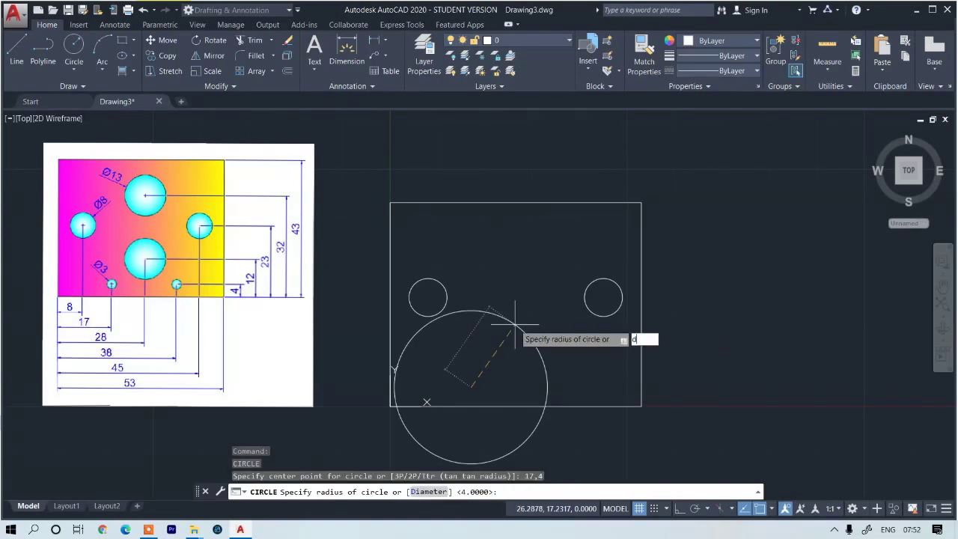
pyautogui.press('Return')
pyautogui.write('3')
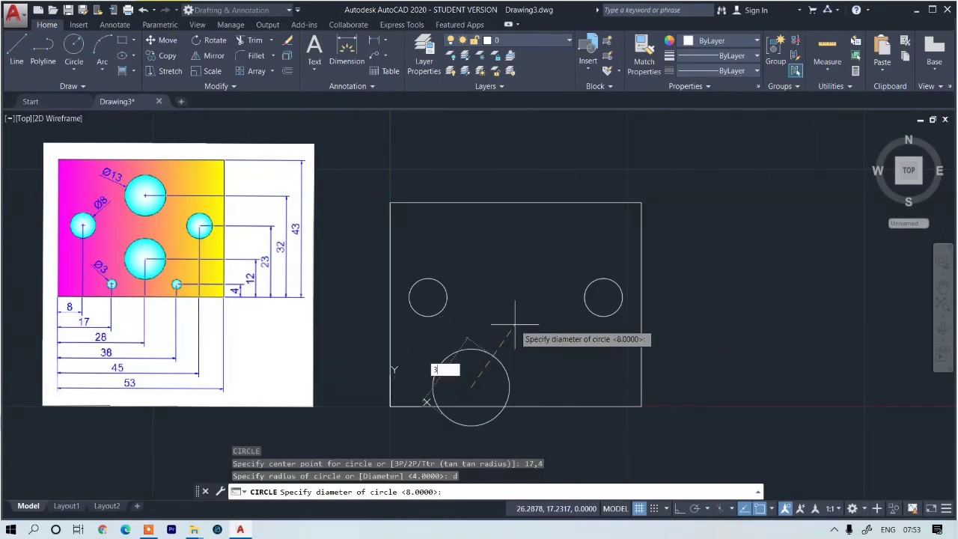
pyautogui.press('Return')
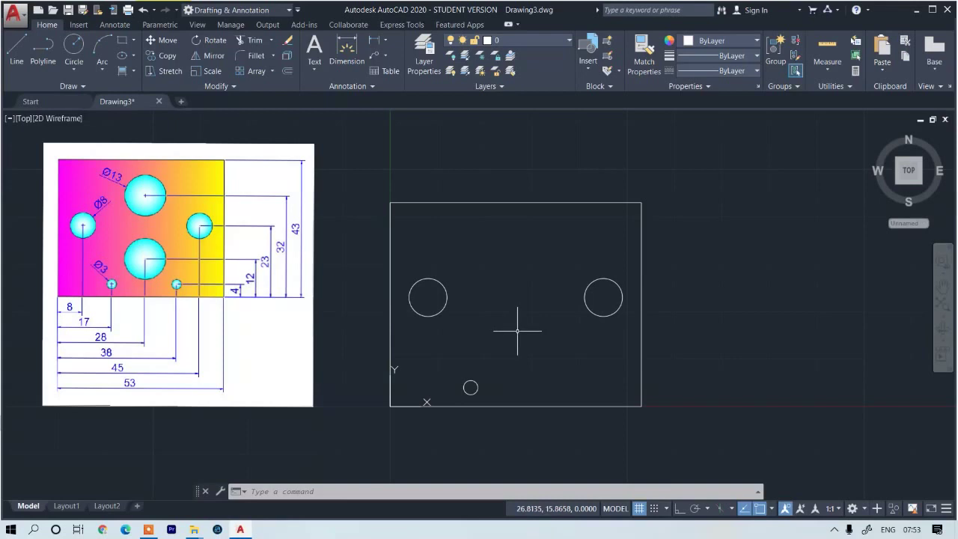
# Step: Draw a second diameter-3 circle centred at 38,4
pyautogui.write('c')
pyautogui.press('Return')
pyautogui.write('#')
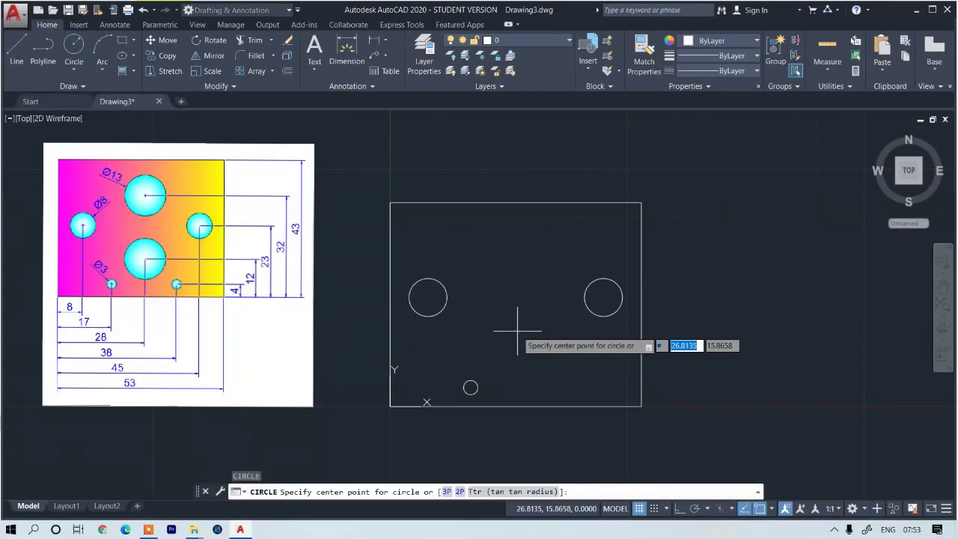
pyautogui.write('38')
pyautogui.press('Tab')
pyautogui.write('4')
pyautogui.press('Return')
pyautogui.write('d')
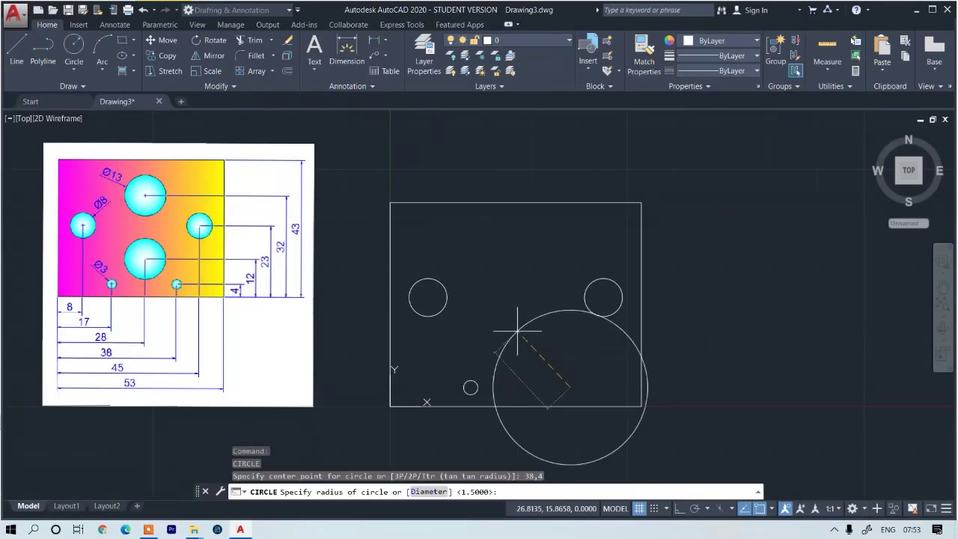
pyautogui.press('Return')
pyautogui.write('3')
pyautogui.press('Return')
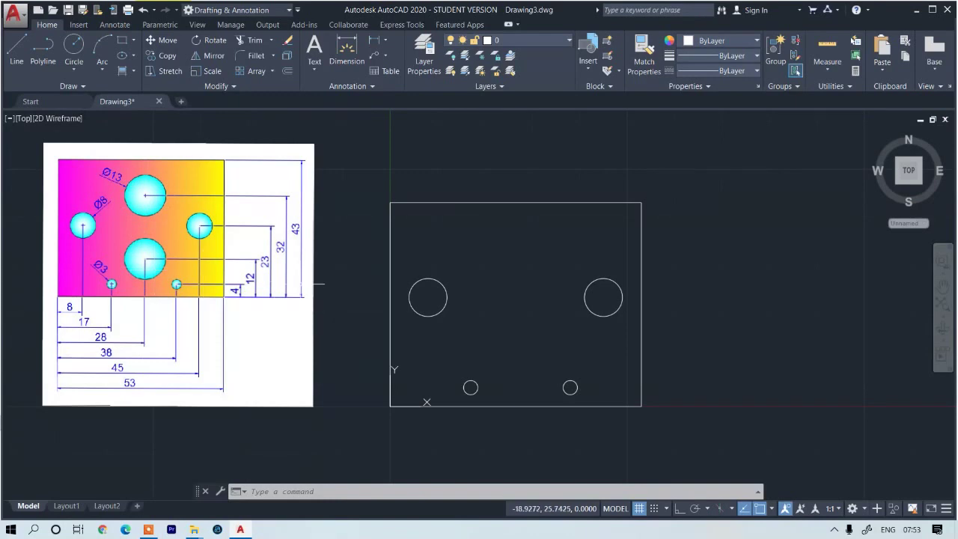
# Step: Draw a circle of diameter 13 centred at 28,12
pyautogui.write('c')
pyautogui.press('Return')
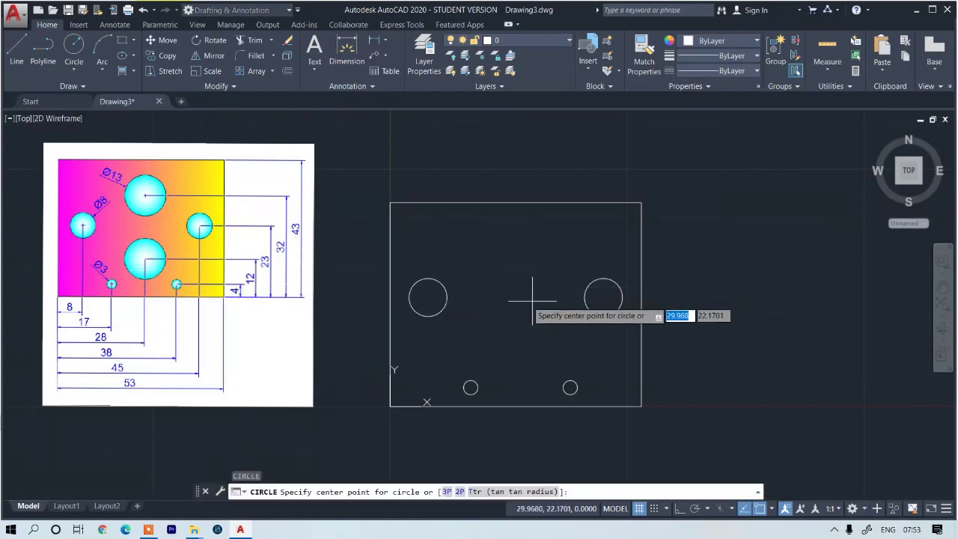
pyautogui.write('#')
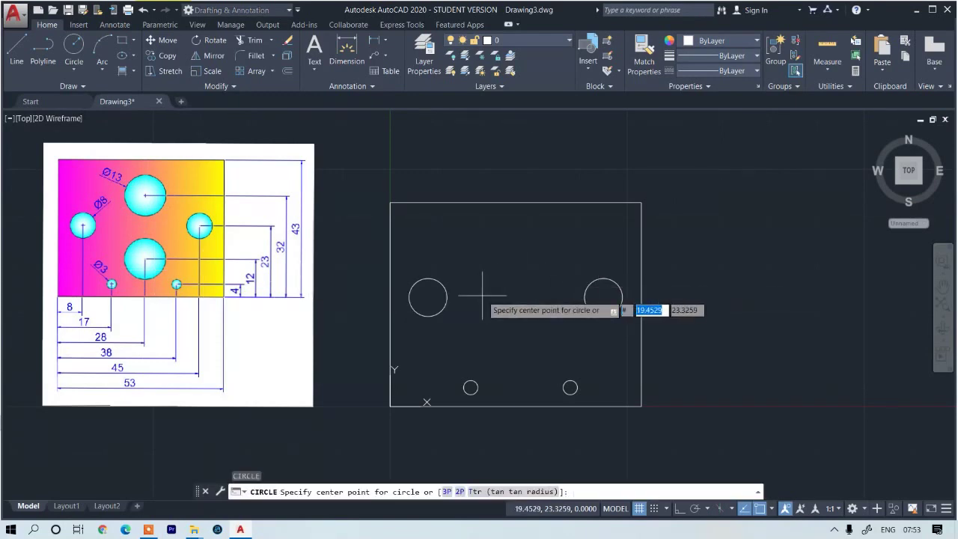
pyautogui.write('28')
pyautogui.press('Tab')
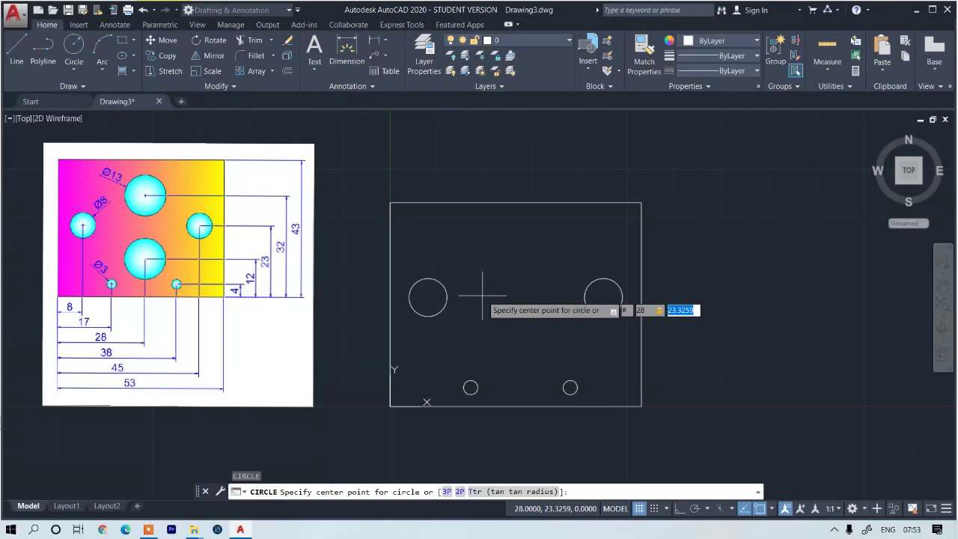
pyautogui.write('12')
pyautogui.press('Return')
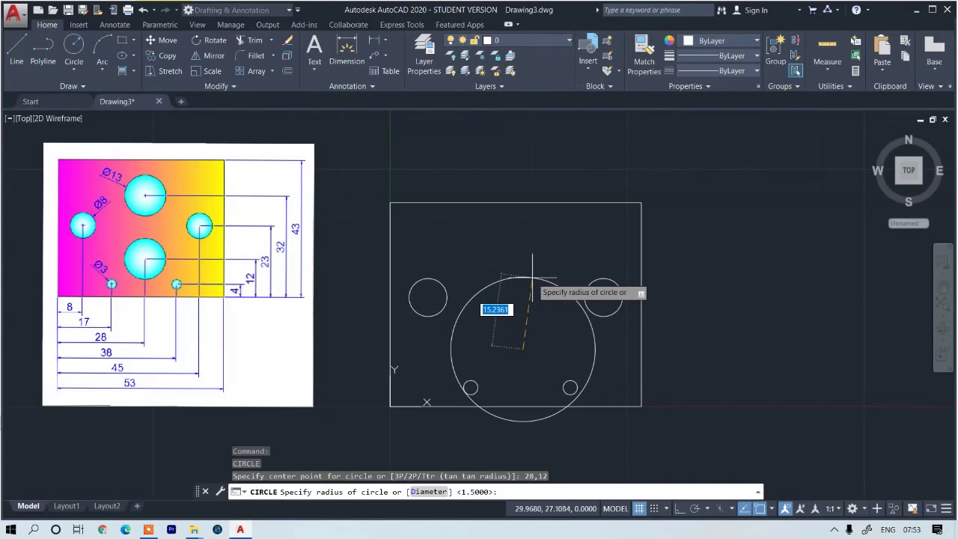
pyautogui.write('d')
pyautogui.press('Return')
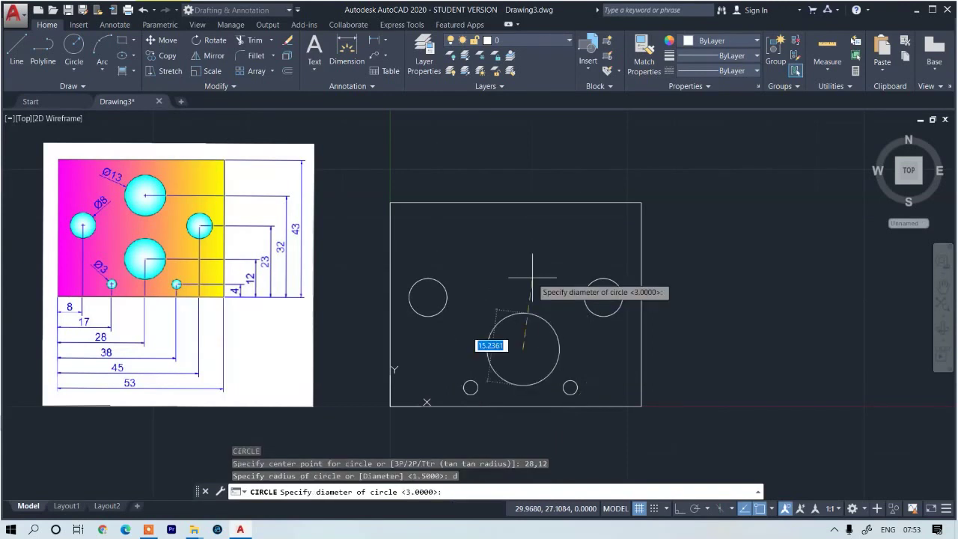
pyautogui.write('13')
pyautogui.press('Return')
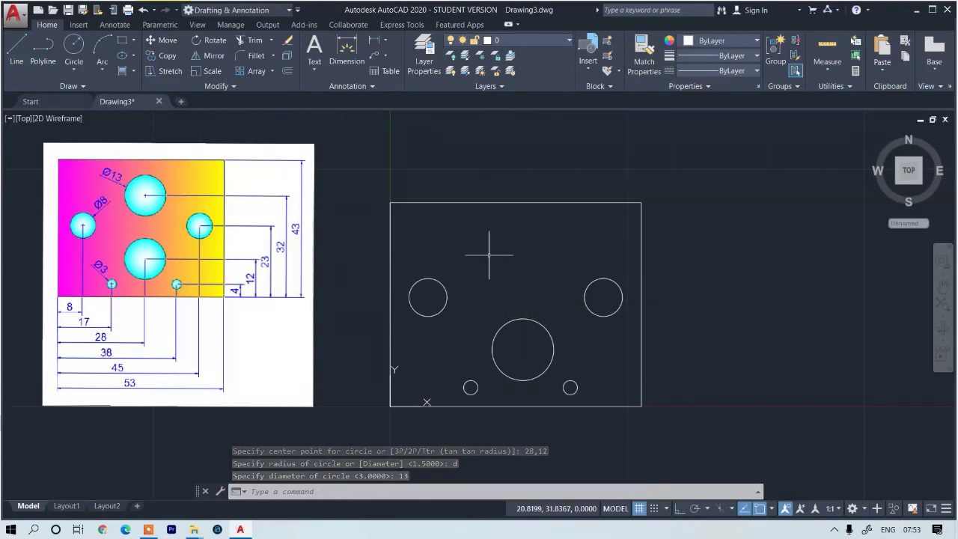
pyautogui.press('Return')
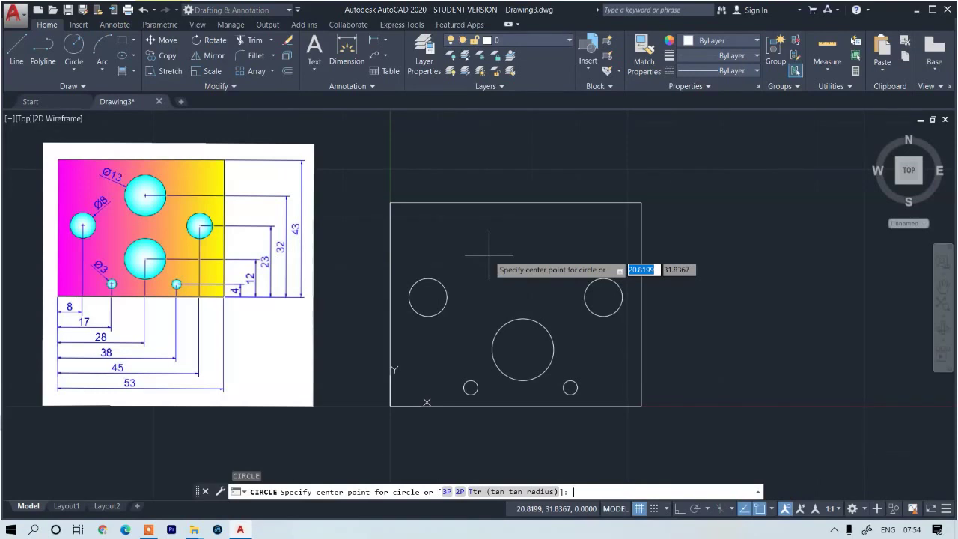
# Step: Add the second diameter-13 circle centred at 28,32 near the top edge
pyautogui.write('#28')
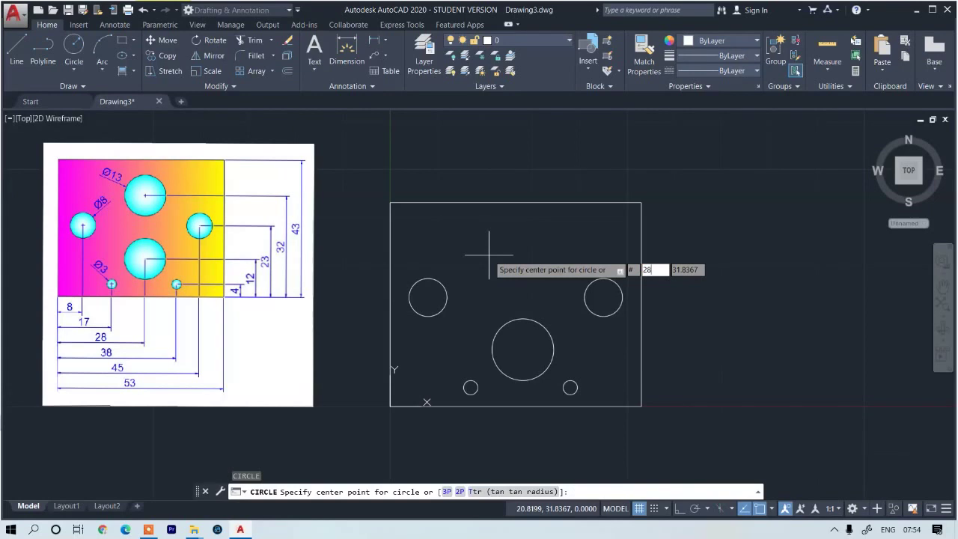
pyautogui.press('Tab')
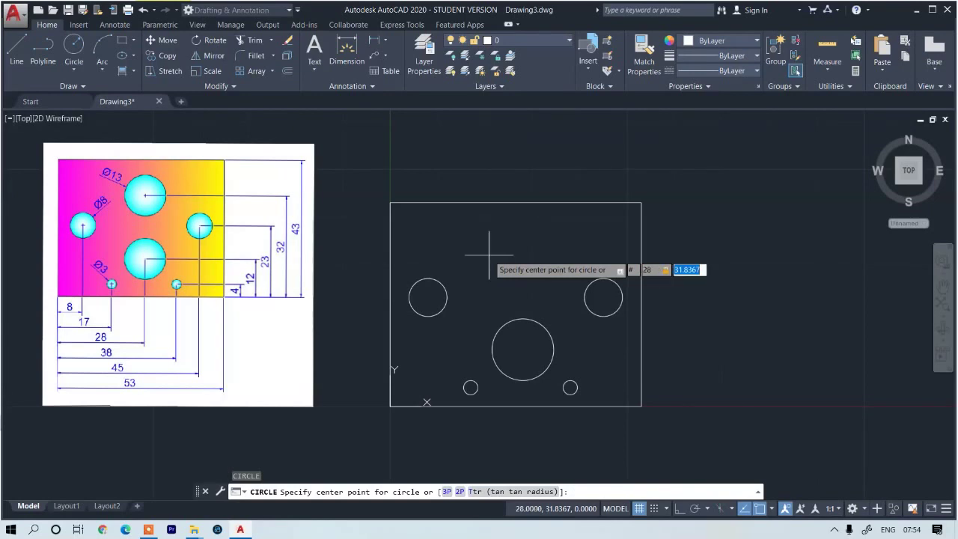
pyautogui.write('3')
pyautogui.write('2')
pyautogui.press('Return')
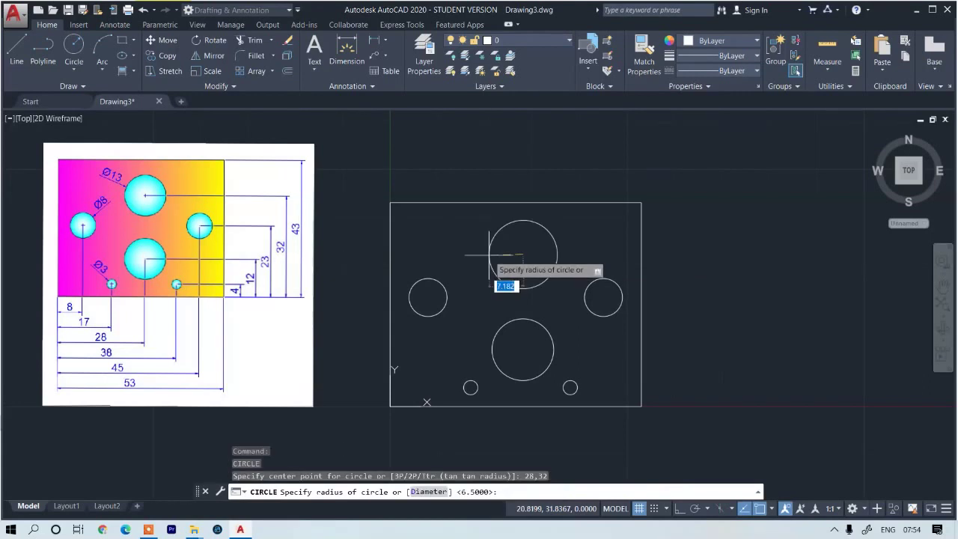
pyautogui.write('d')
pyautogui.press('Return')
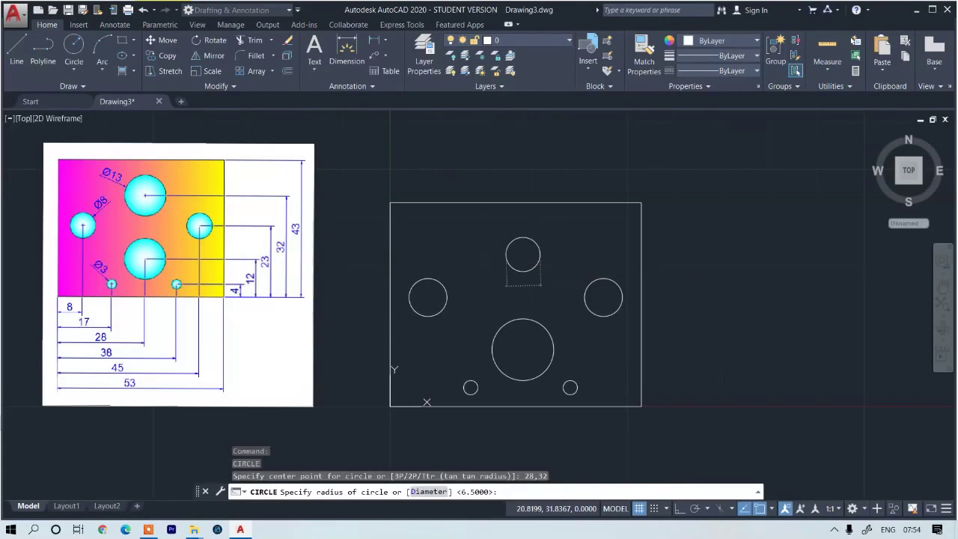
pyautogui.write('13')
pyautogui.press('Return')
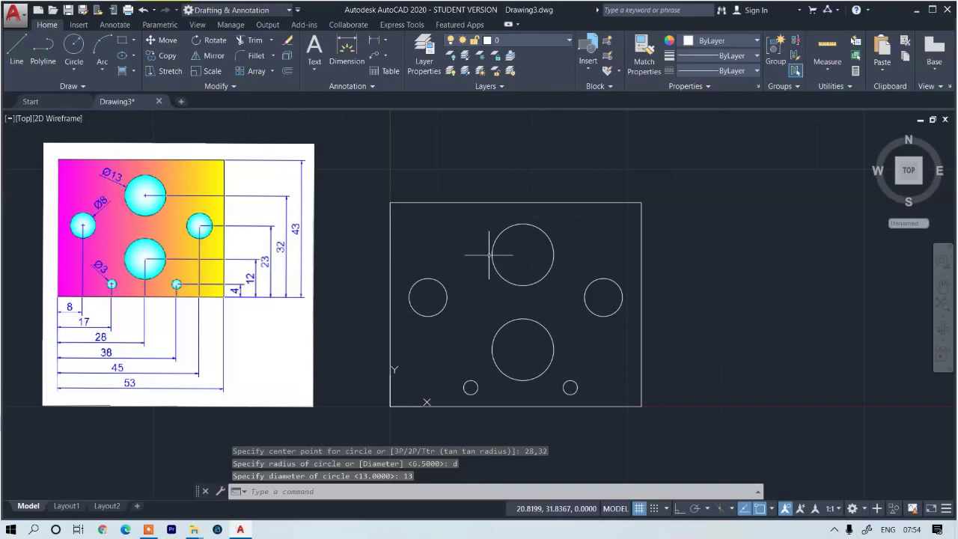